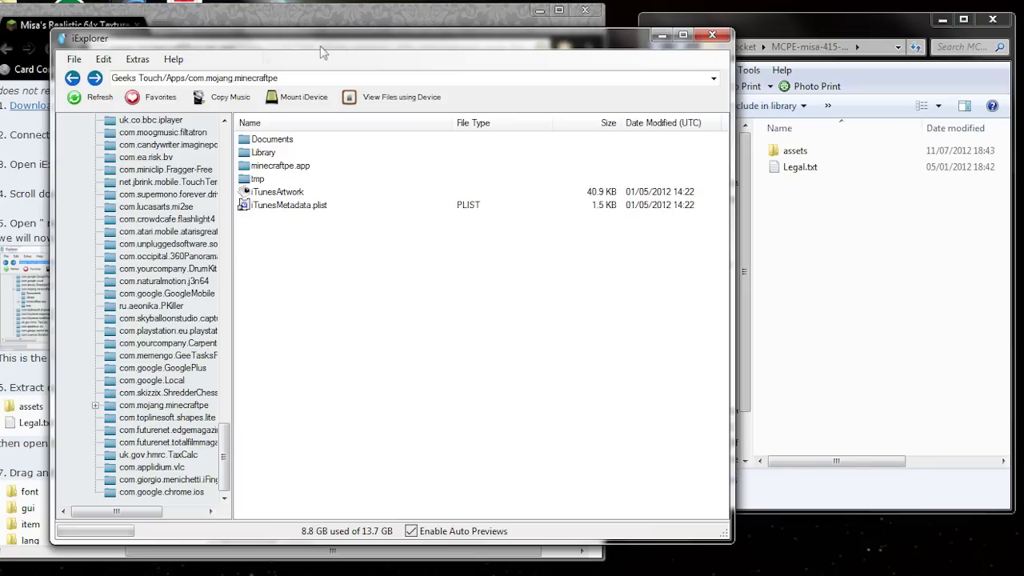
Bring the extracted pack folder and the Misa's Realistic 64x forum tutorial to the front
{"action": "left_click", "coordinate": [800, 31]}
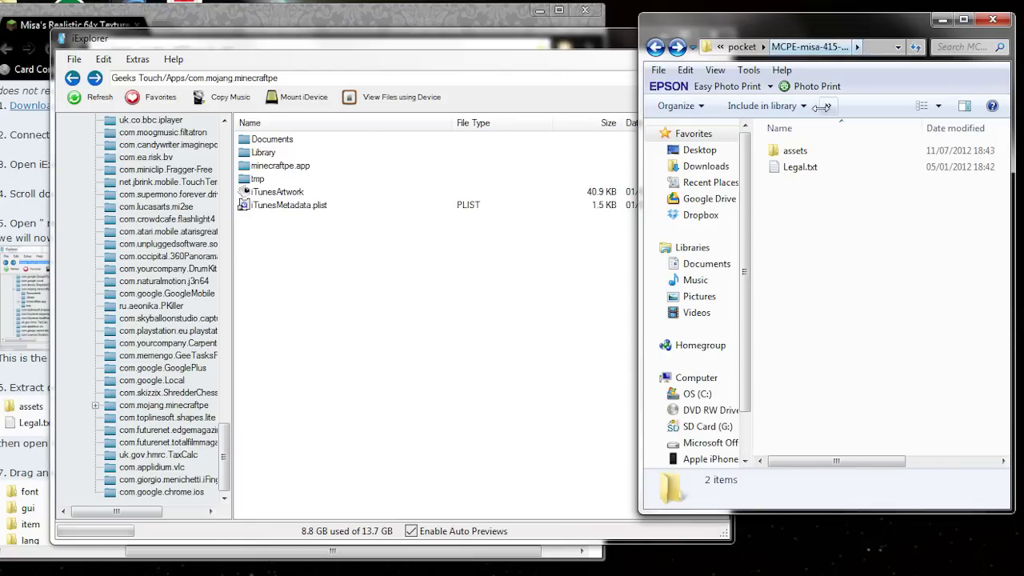
{"action": "left_click", "coordinate": [307, 24]}
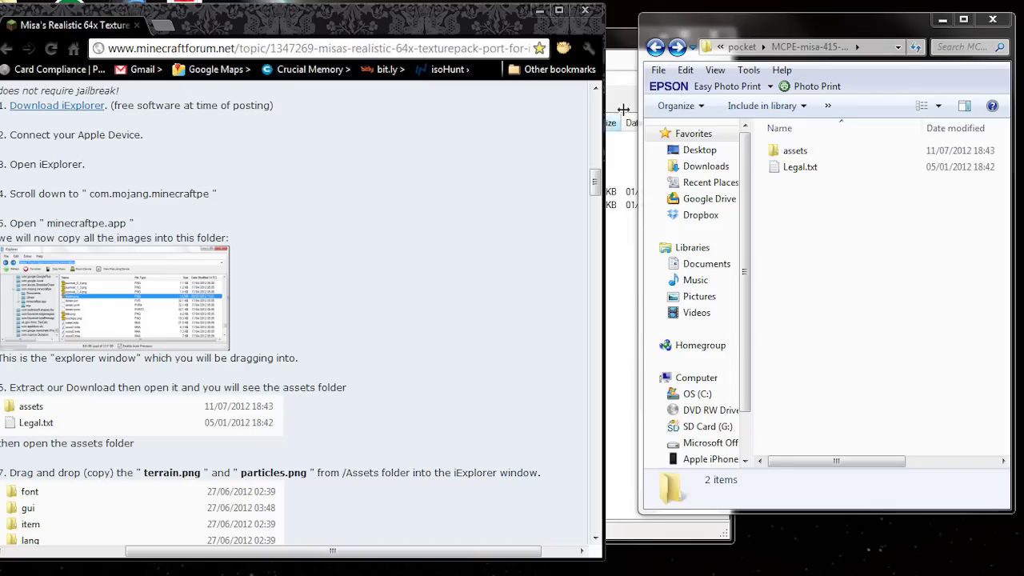
Open the minecraftpe.app folder inside com.mojang.minecraftpe on the iPhone
{"action": "left_click", "coordinate": [620, 53]}
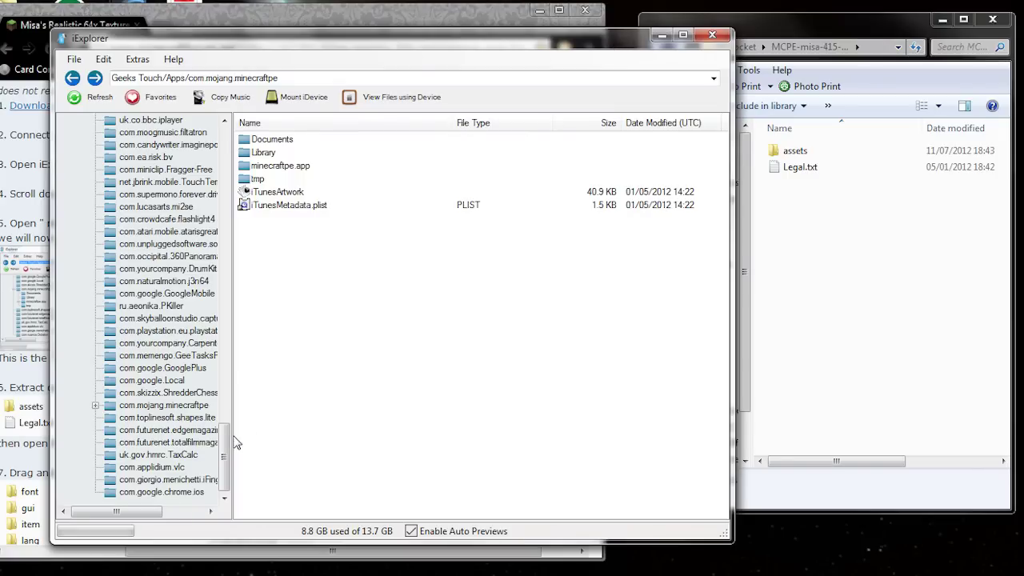
{"action": "left_click", "coordinate": [146, 408]}
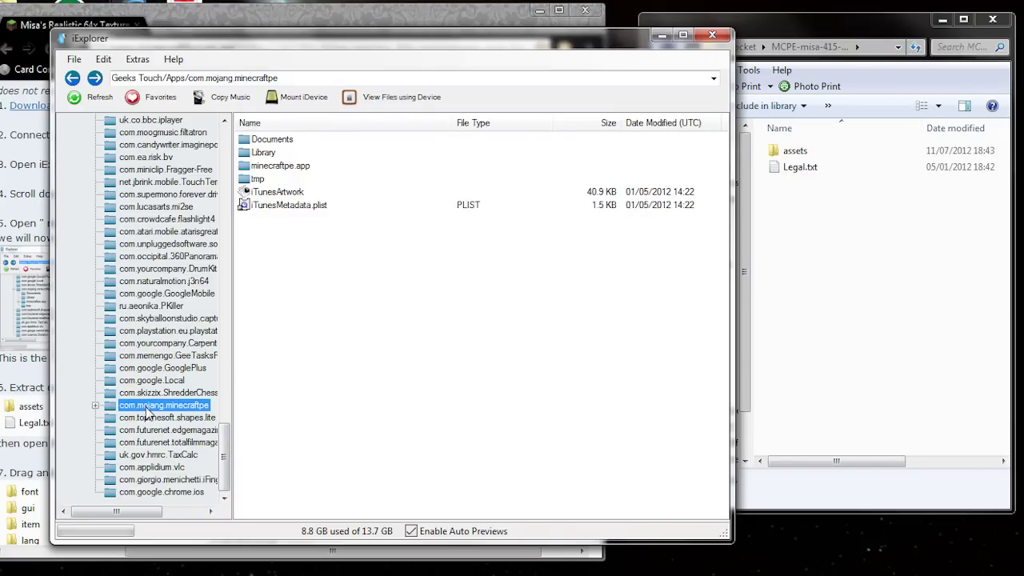
{"action": "left_click", "coordinate": [304, 418]}
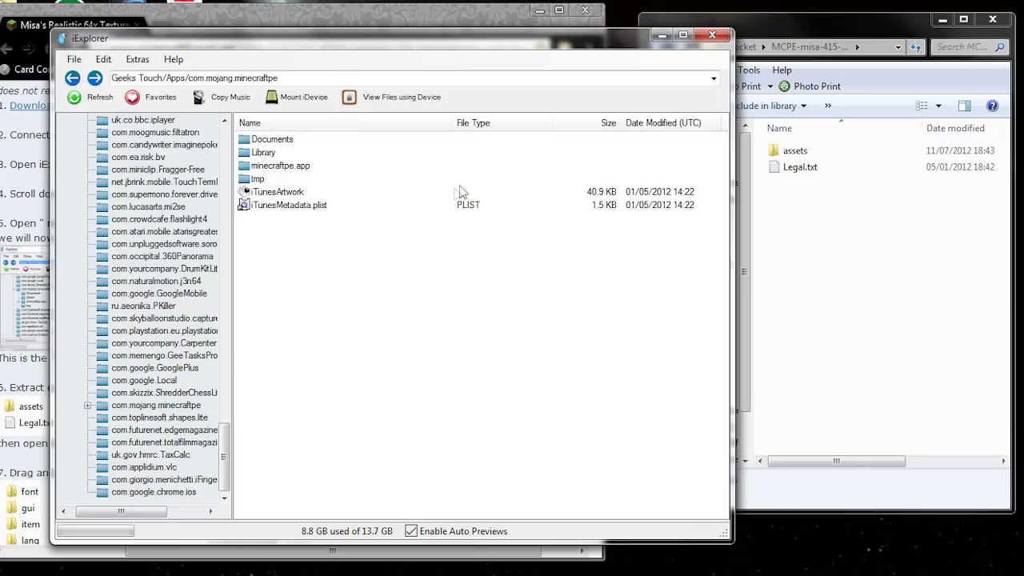
{"action": "left_click", "coordinate": [283, 77]}
{"action": "left_click", "coordinate": [347, 259]}
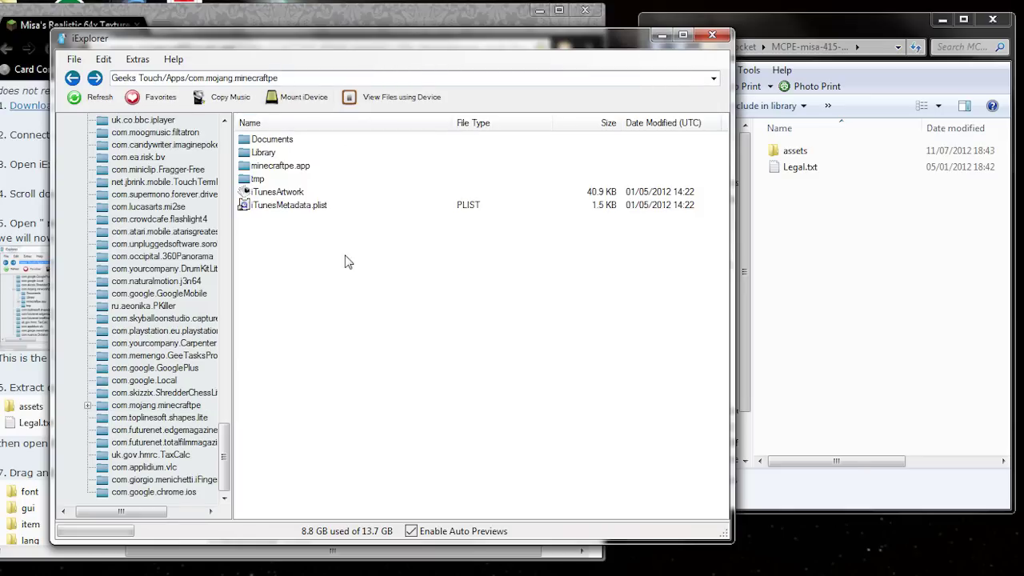
{"action": "left_click", "coordinate": [306, 165]}
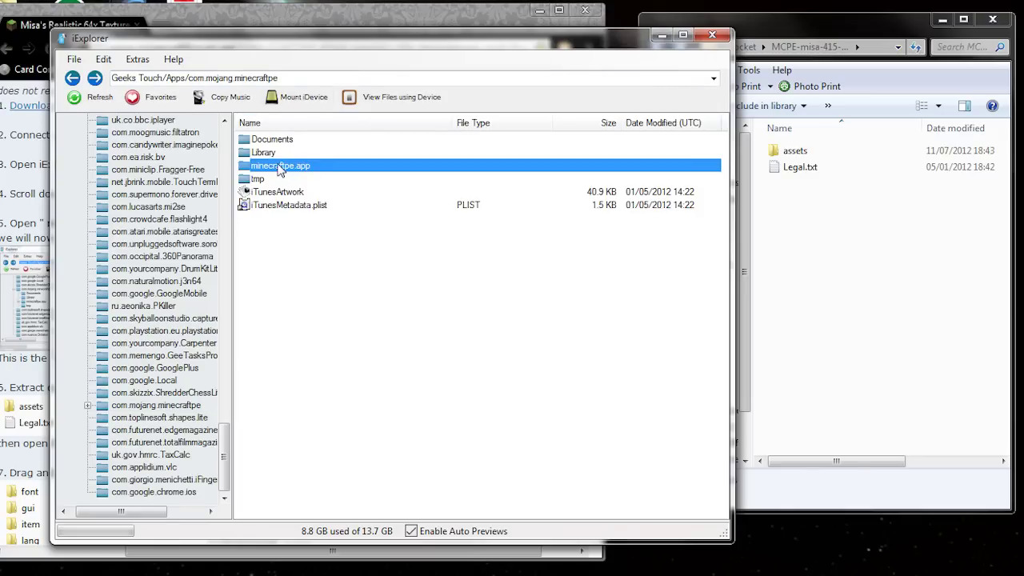
{"action": "double_click", "coordinate": [278, 166]}
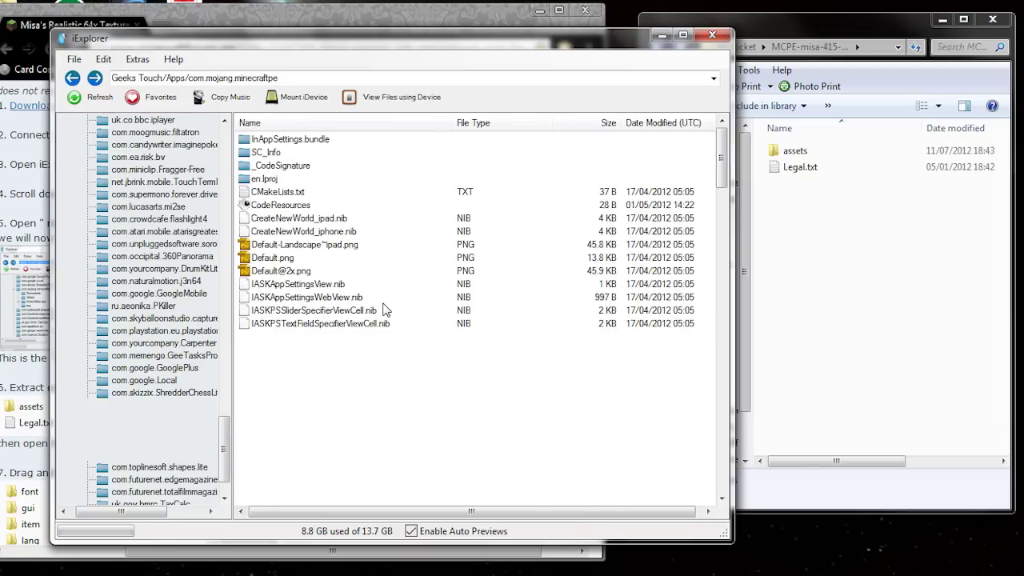
Preview the existing 1.6 MB terrain.png texture, then close the preview
{"action": "left_click_drag", "start_coordinate": [721, 167], "coordinate": [689, 432]}
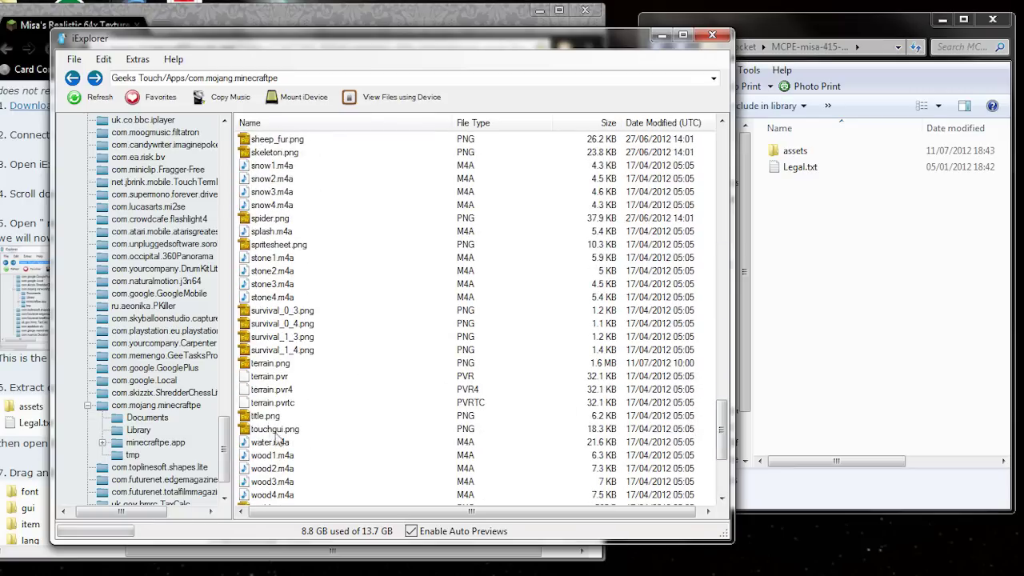
{"action": "double_click", "coordinate": [279, 366]}
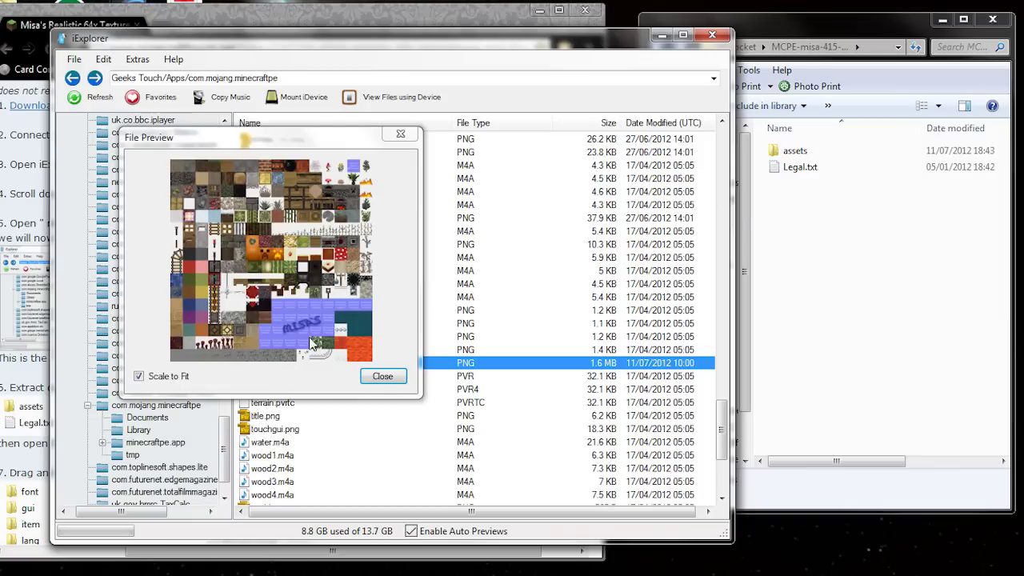
{"action": "left_click", "coordinate": [383, 376]}
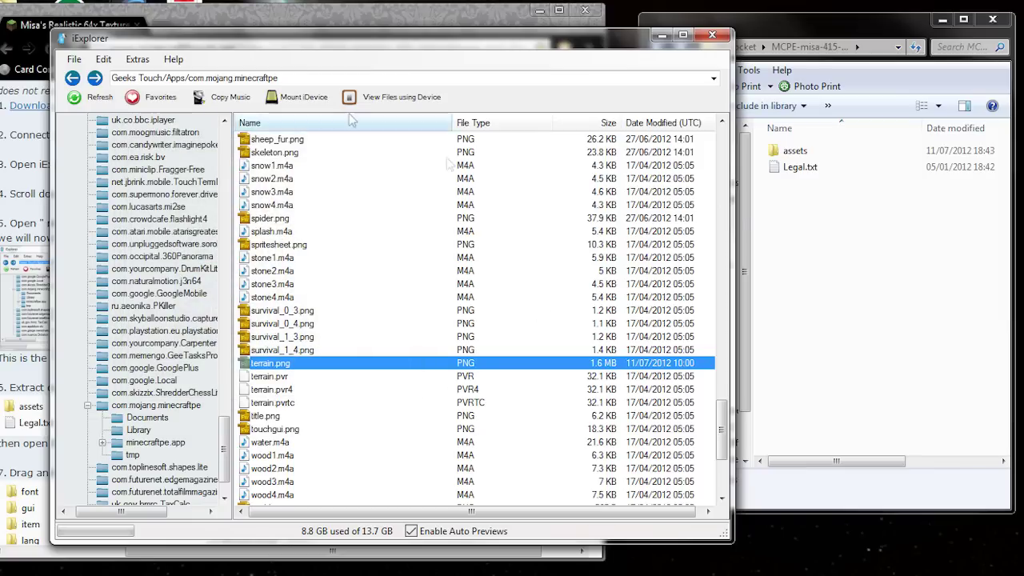
Read through the tutorial's copying steps, then bring the extracted download folder forward
{"action": "left_click", "coordinate": [346, 22]}
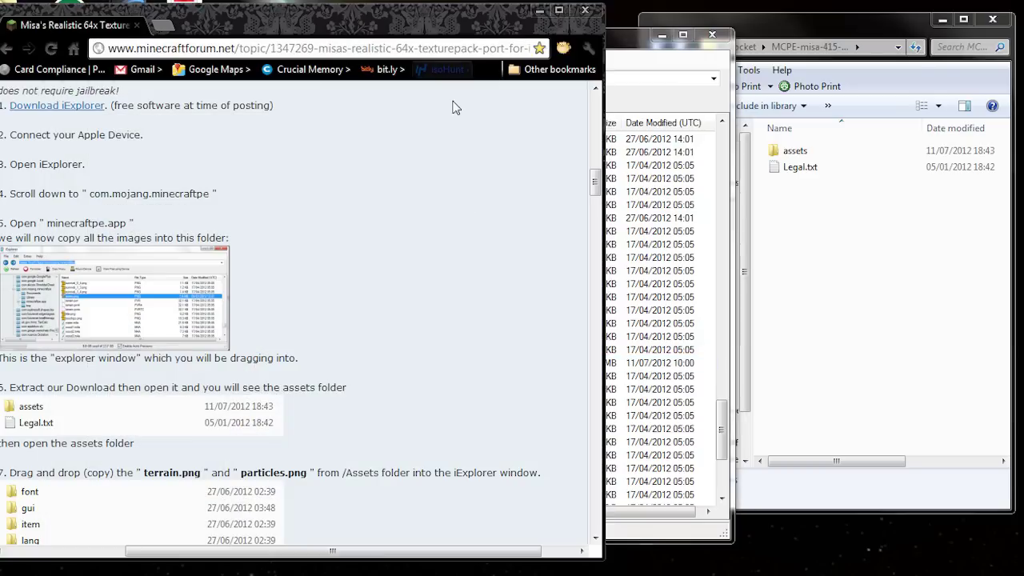
{"action": "left_click_drag", "start_coordinate": [596, 183], "coordinate": [595, 200]}
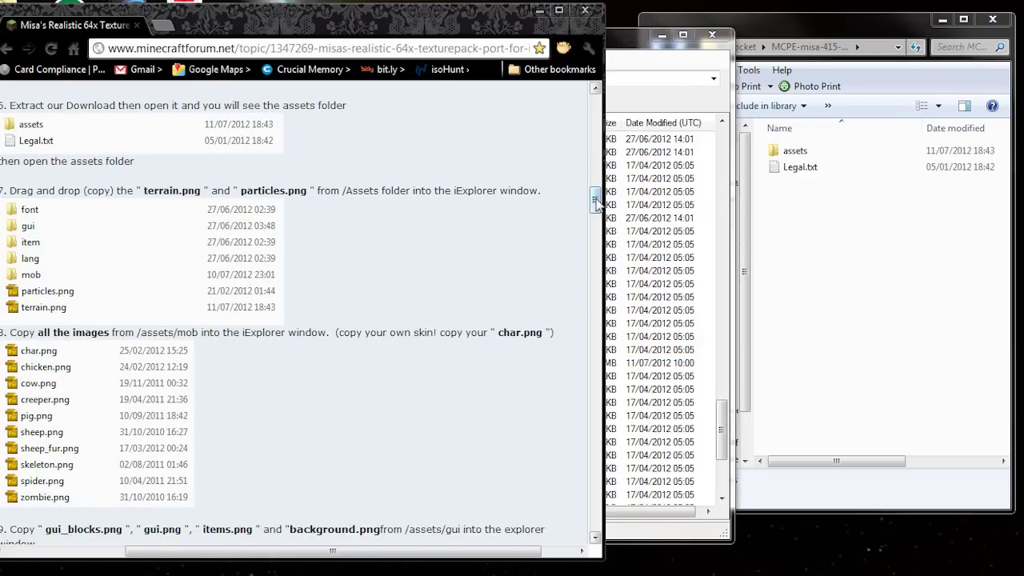
{"action": "scroll", "coordinate": [599, 200], "scroll_direction": "up", "scroll_amount": 2}
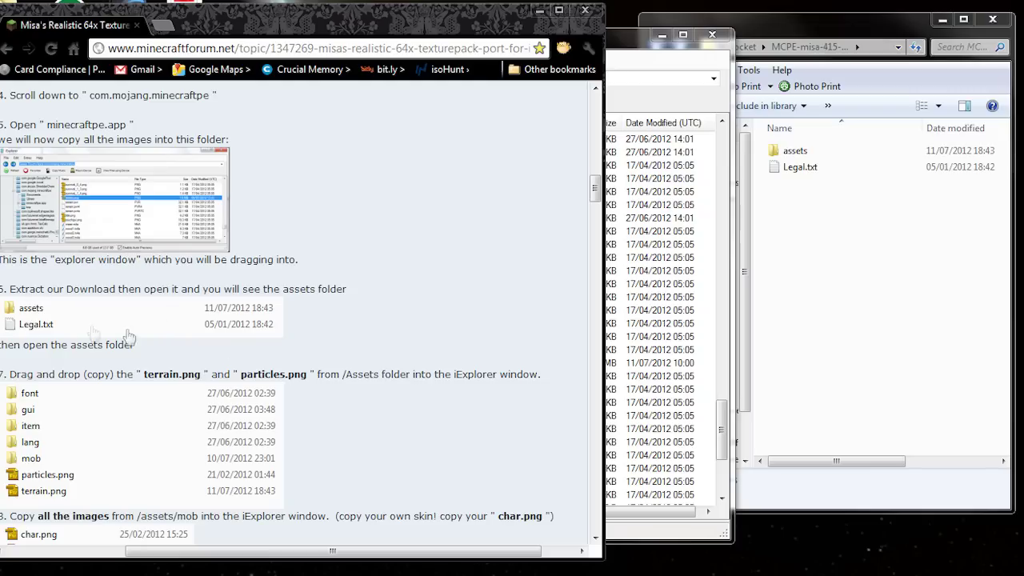
{"action": "left_click", "coordinate": [868, 270]}
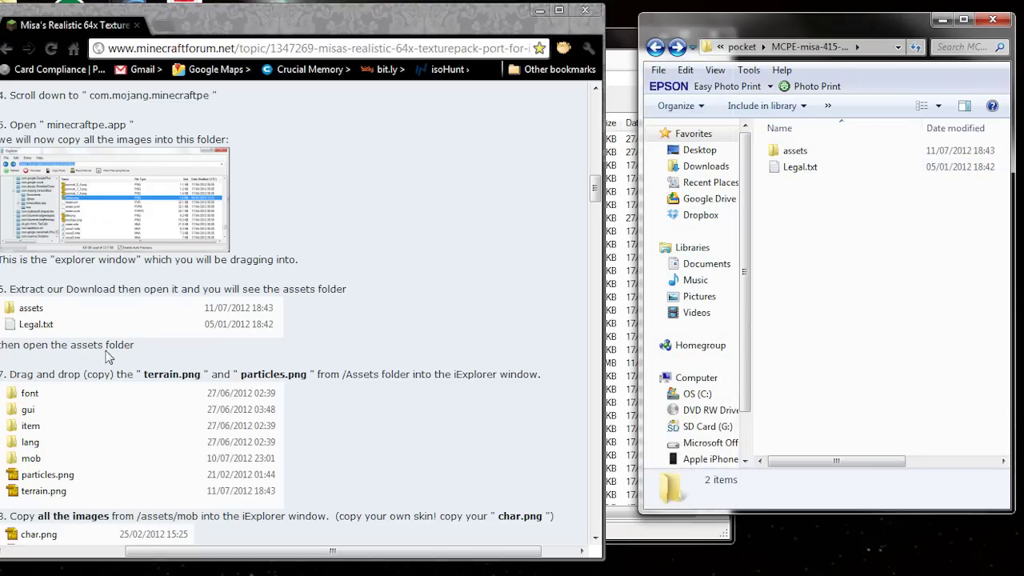
Copy particles.png and terrain.png from assets into minecraftpe.app, confirming both replacements
{"action": "double_click", "coordinate": [792, 151]}
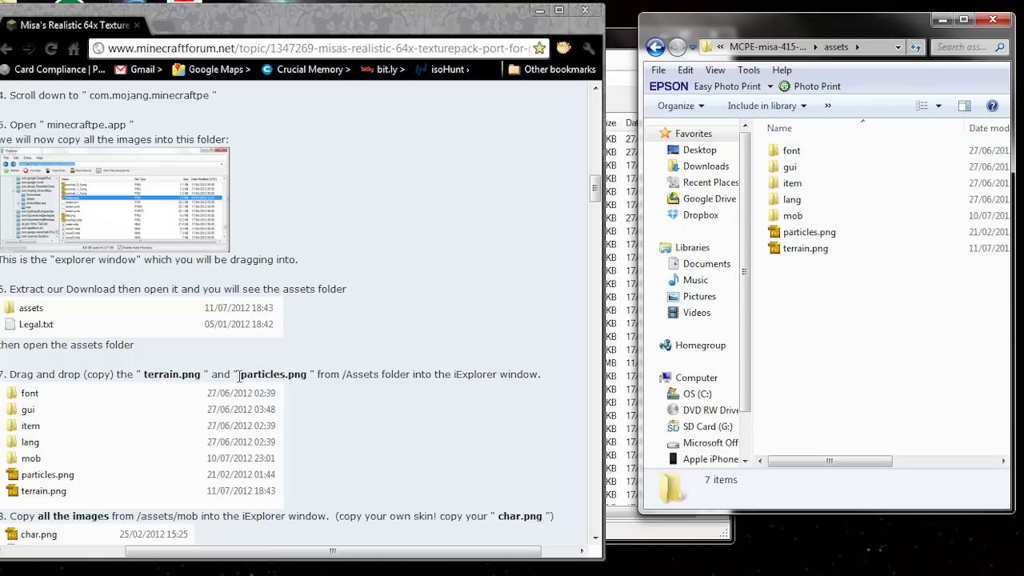
{"action": "left_click", "coordinate": [622, 48]}
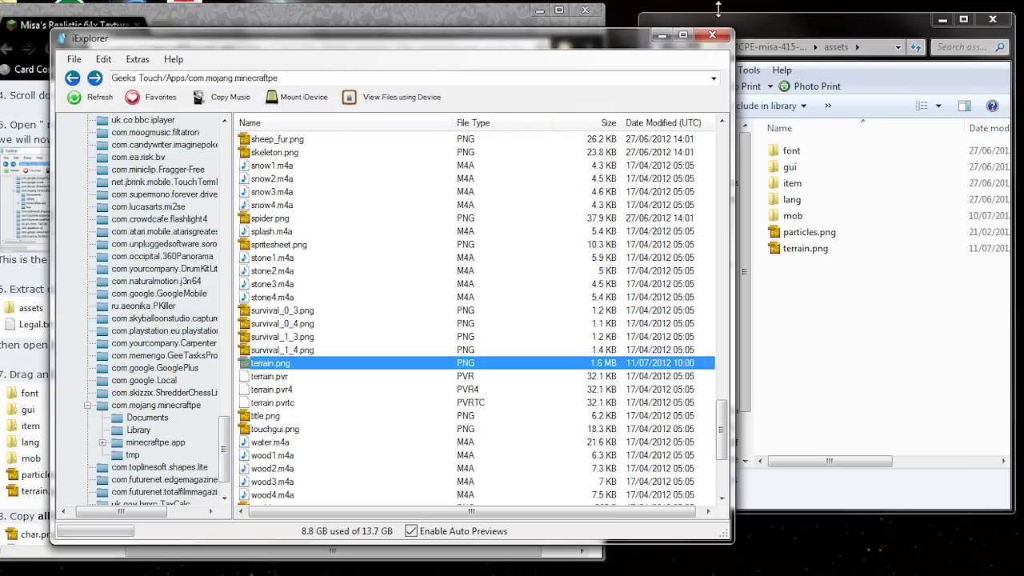
{"action": "left_click", "coordinate": [783, 26]}
{"action": "left_click_drag", "start_coordinate": [849, 287], "coordinate": [535, 366]}
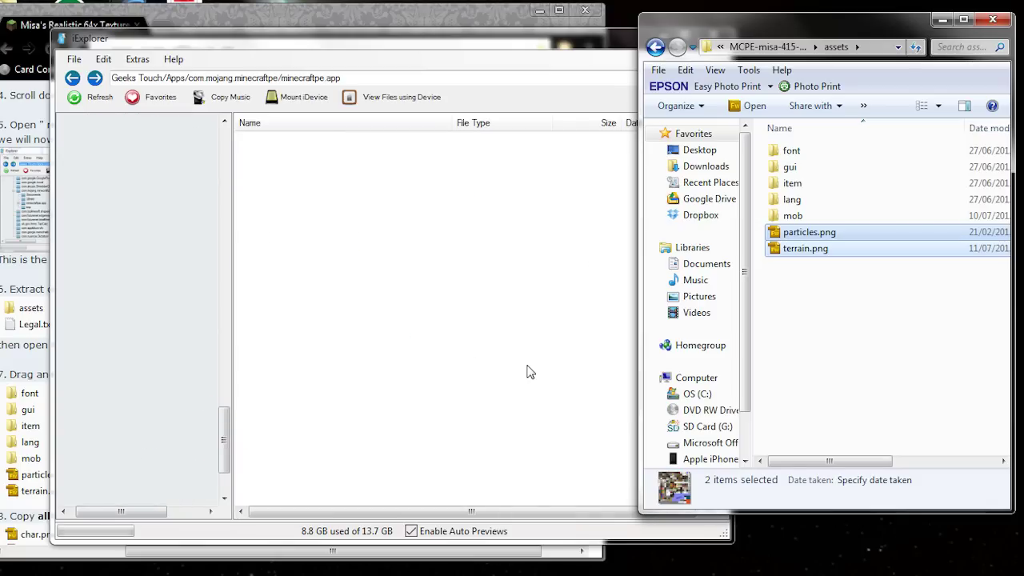
{"action": "left_click", "coordinate": [524, 357]}
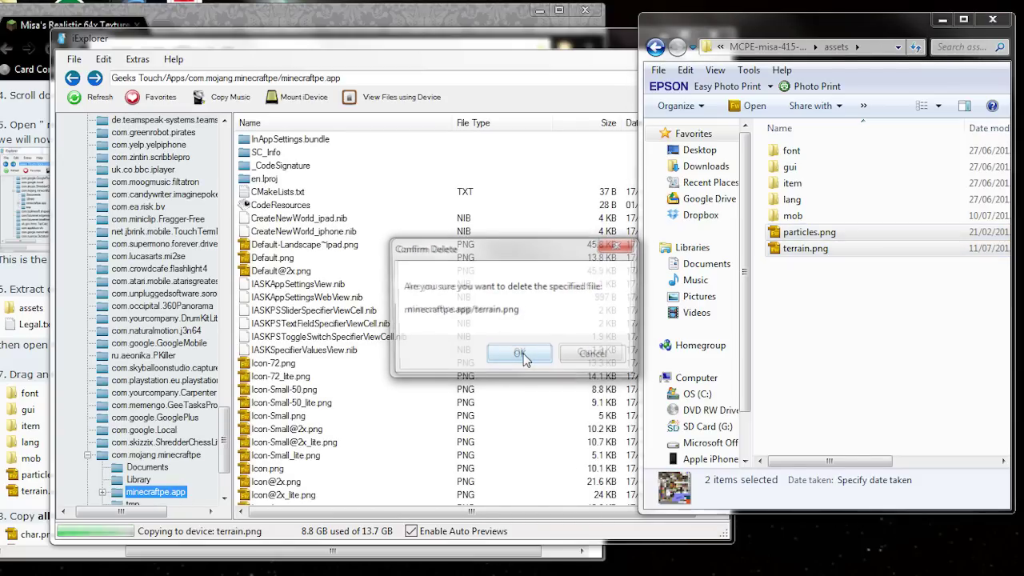
{"action": "left_click", "coordinate": [524, 356]}
{"action": "left_click", "coordinate": [305, 18]}
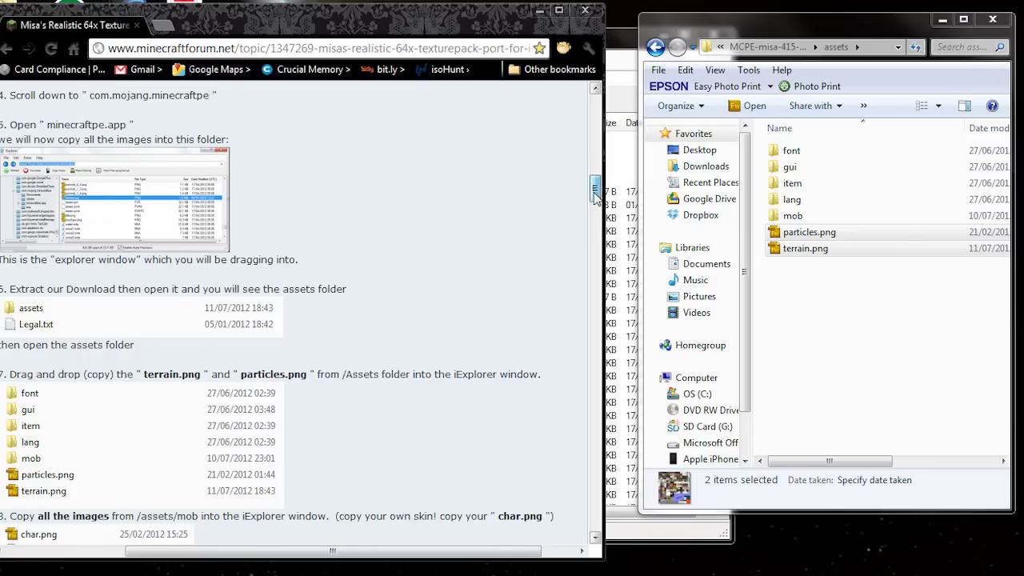
Scroll the tutorial to step 8 on copying mob images, then return to the assets folder
{"action": "left_click_drag", "start_coordinate": [594, 192], "coordinate": [594, 209]}
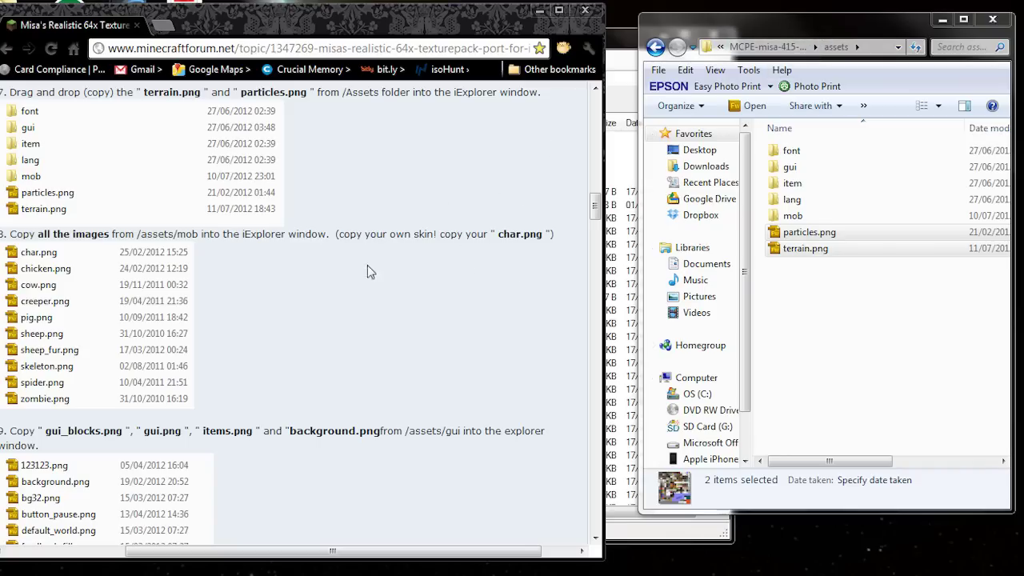
{"action": "left_click", "coordinate": [889, 35]}
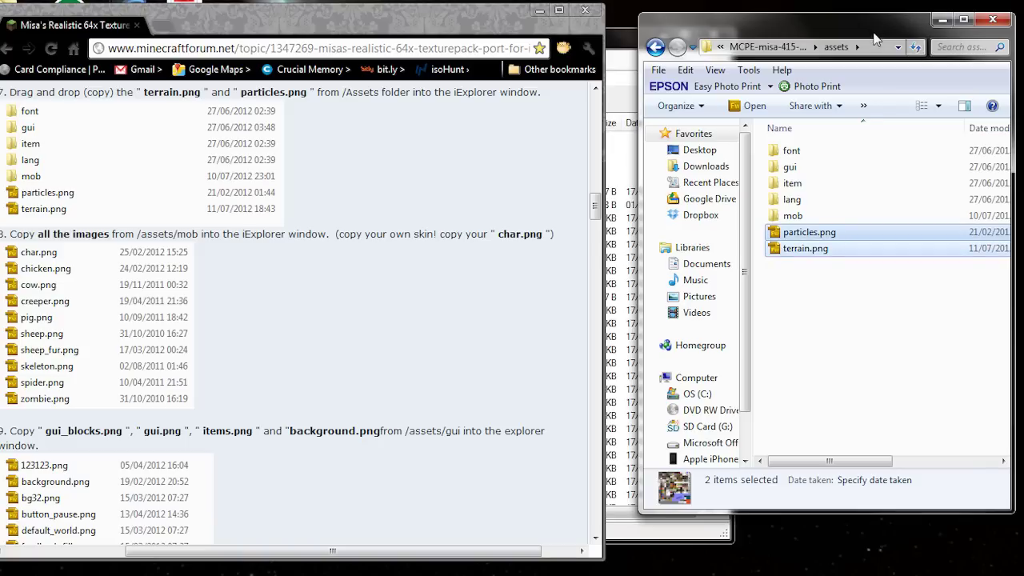
Drag all ten images from the assets/mob folder into minecraftpe.app on the iPhone
{"action": "double_click", "coordinate": [794, 216]}
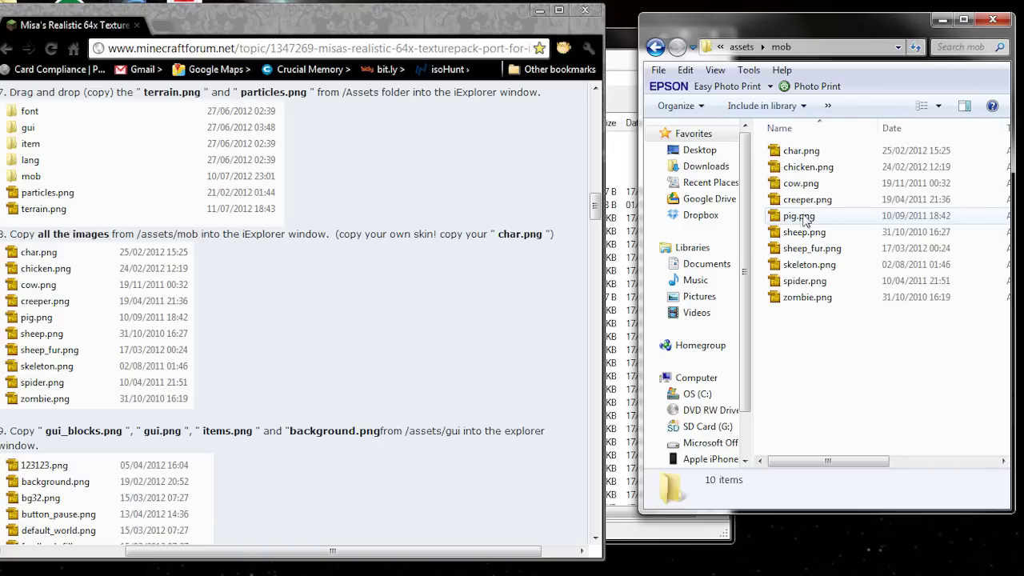
{"action": "left_click", "coordinate": [620, 44]}
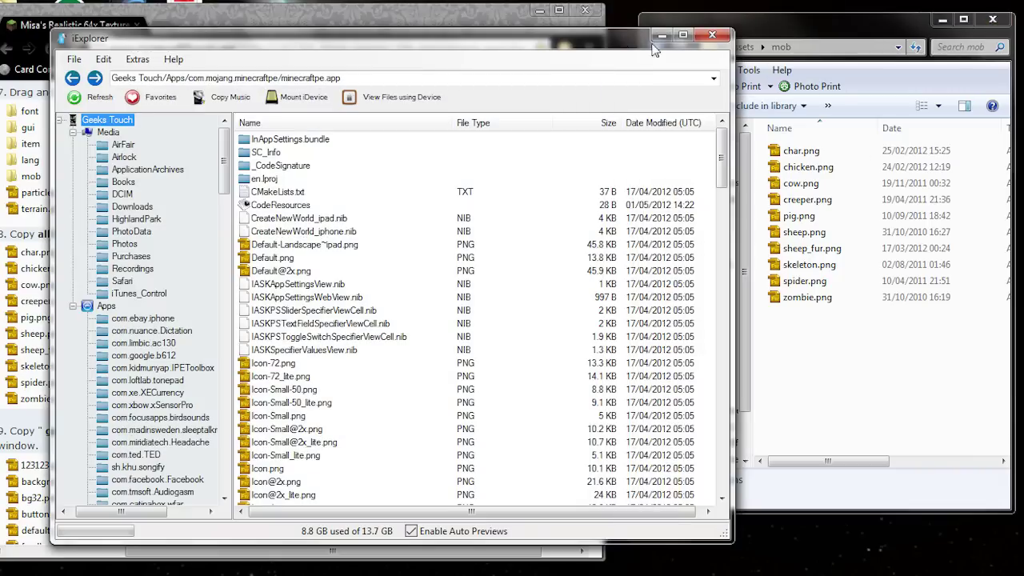
{"action": "left_click_drag", "start_coordinate": [887, 340], "coordinate": [787, 153]}
{"action": "left_click_drag", "start_coordinate": [536, 244], "coordinate": [536, 244]}
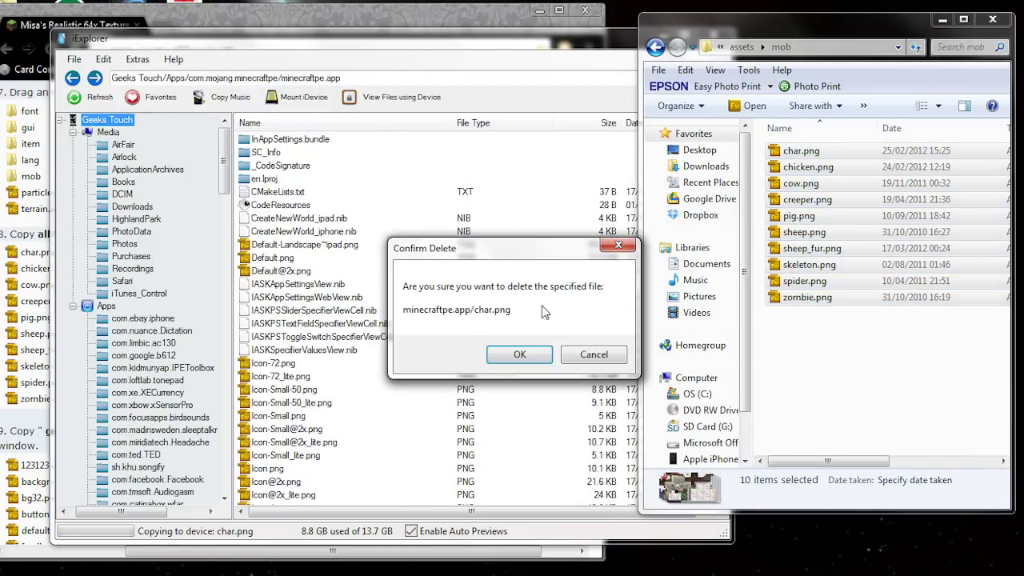
Confirm replacing each mob image, char.png through zombie.png, on the iPhone
{"action": "left_click", "coordinate": [538, 355]}
{"action": "left_click", "coordinate": [537, 357]}
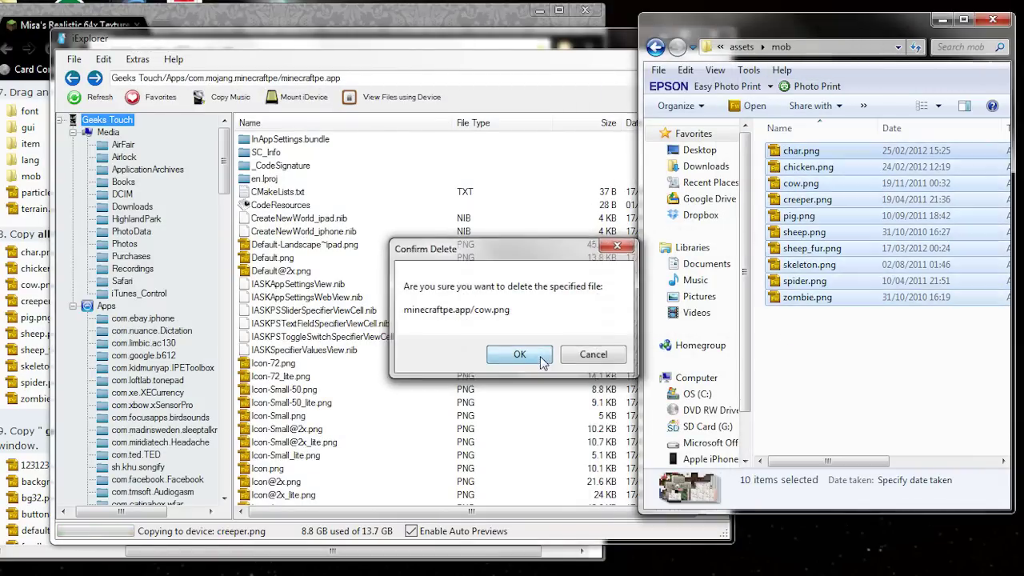
{"action": "left_click", "coordinate": [533, 359]}
{"action": "left_click", "coordinate": [528, 361]}
{"action": "left_click", "coordinate": [528, 361]}
{"action": "left_click", "coordinate": [528, 362]}
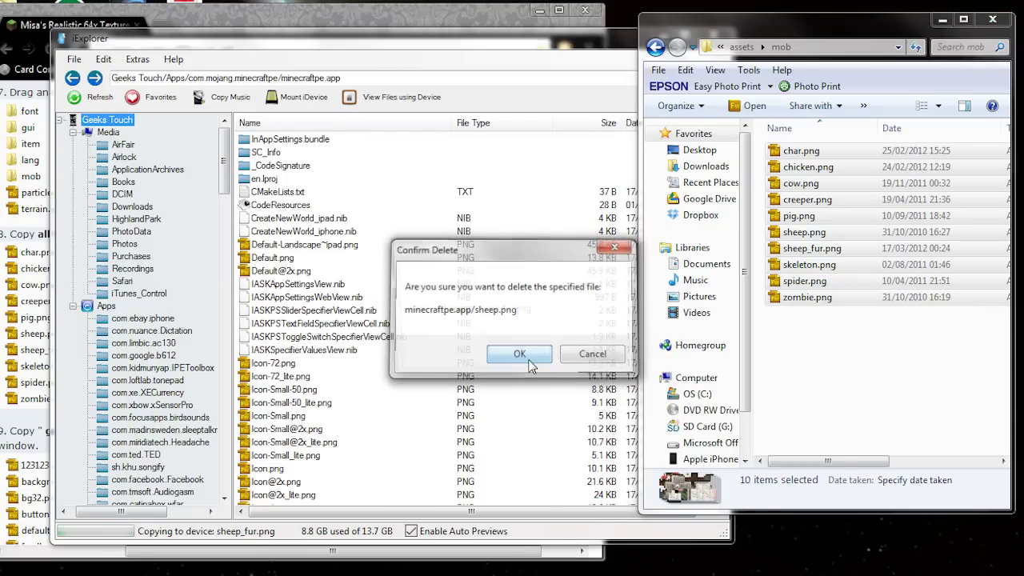
{"action": "left_click", "coordinate": [527, 362]}
{"action": "left_click", "coordinate": [527, 362]}
{"action": "left_click", "coordinate": [527, 362]}
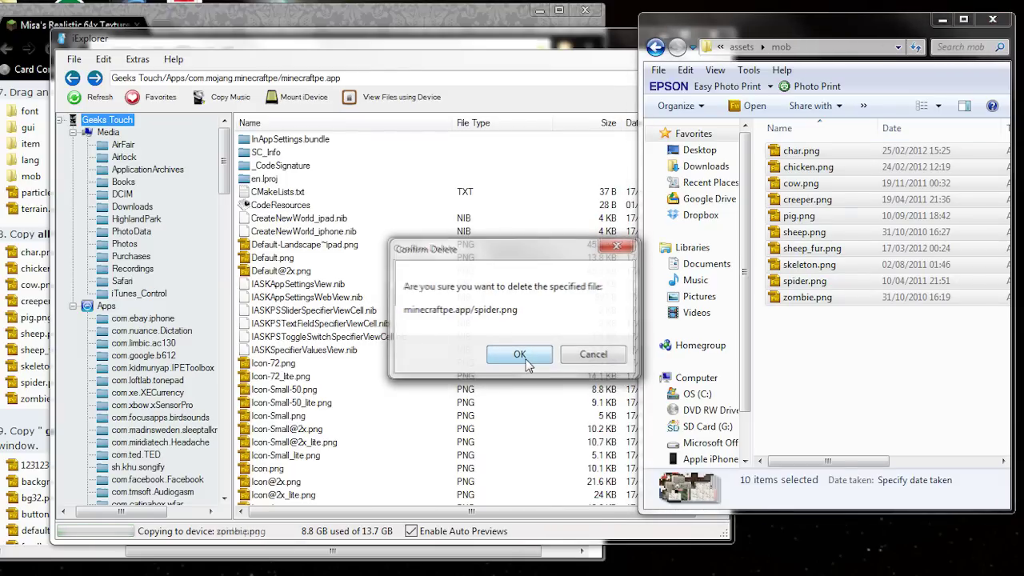
{"action": "left_click", "coordinate": [527, 364]}
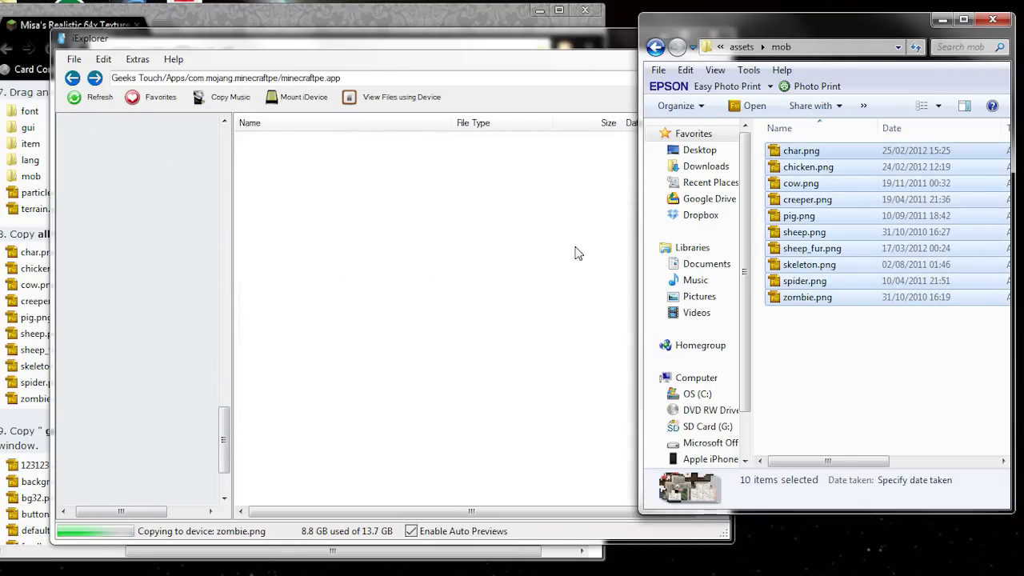
Check step 9 of the tutorial, which names the gui folder
{"action": "left_click", "coordinate": [469, 19]}
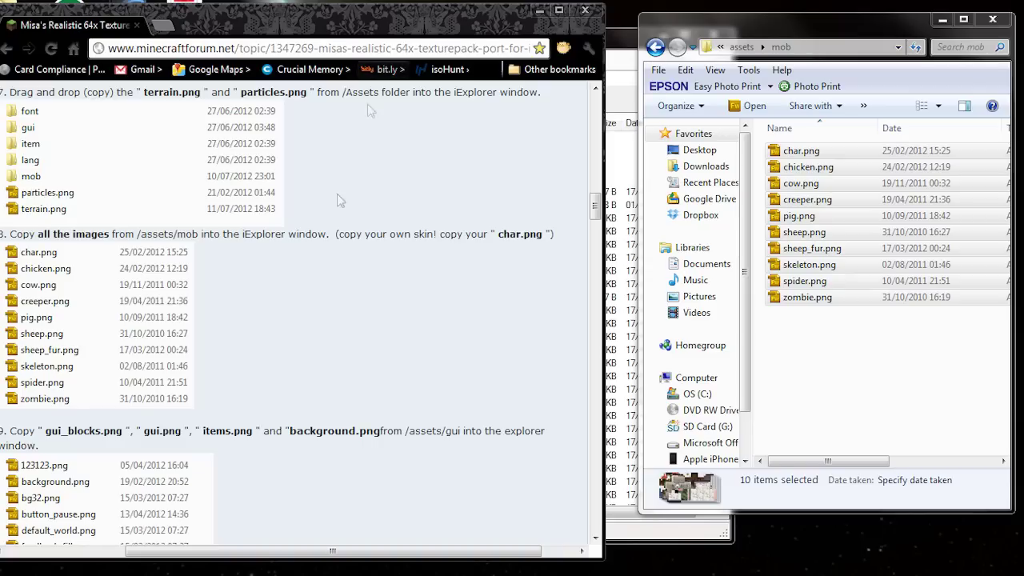
{"action": "left_click_drag", "start_coordinate": [593, 205], "coordinate": [540, 230]}
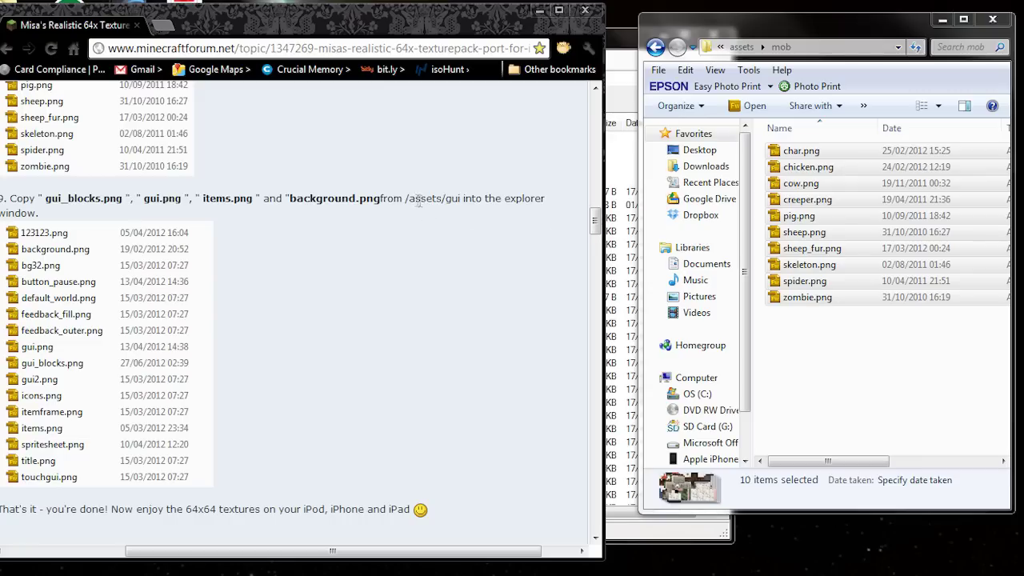
{"action": "double_click", "coordinate": [452, 197]}
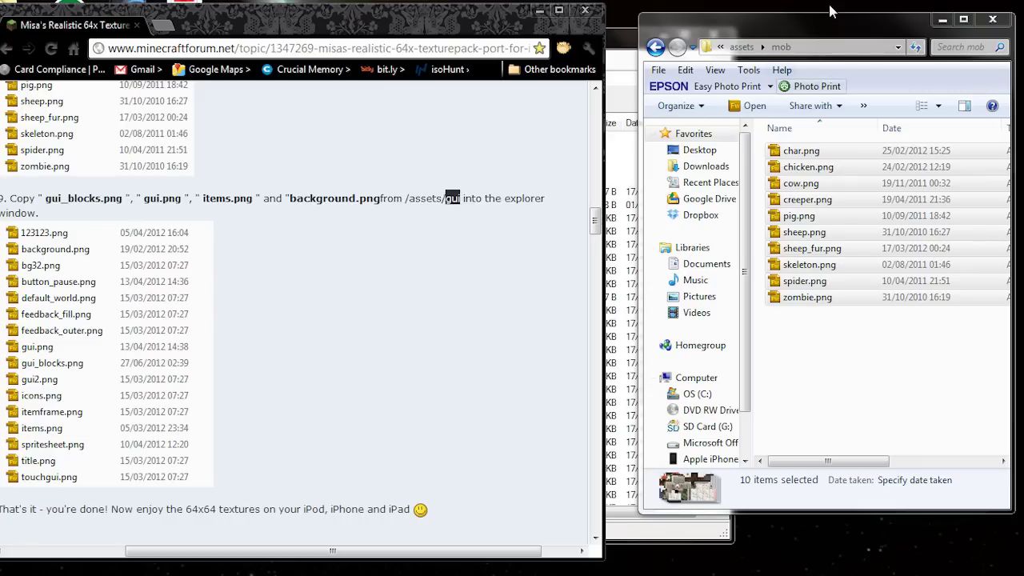
Open assets/gui and select gui_blocks.png, gui.png, background.png and items.png
{"action": "left_click", "coordinate": [828, 32]}
{"action": "left_click", "coordinate": [655, 46]}
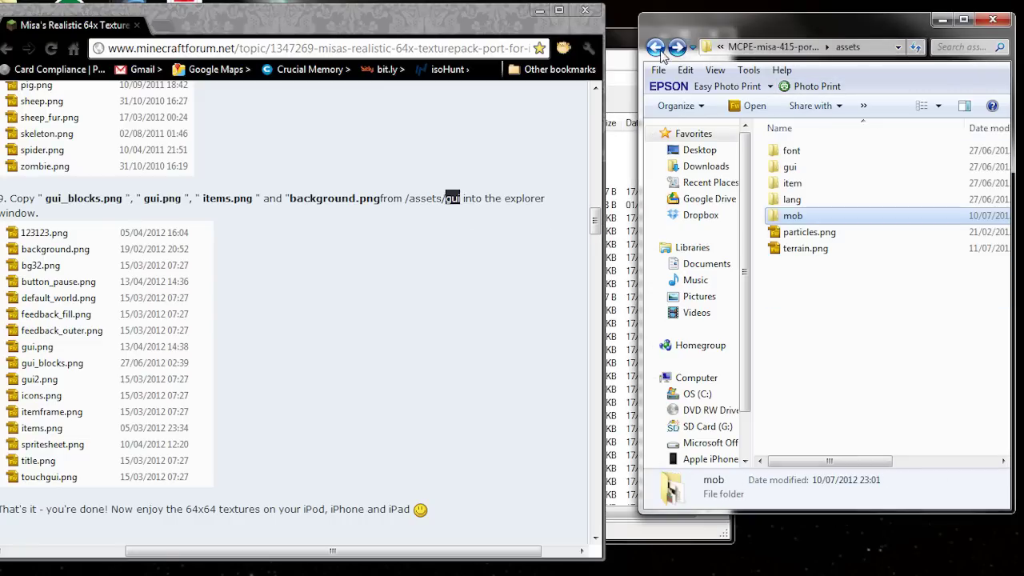
{"action": "left_click", "coordinate": [790, 169]}
{"action": "double_click", "coordinate": [818, 176]}
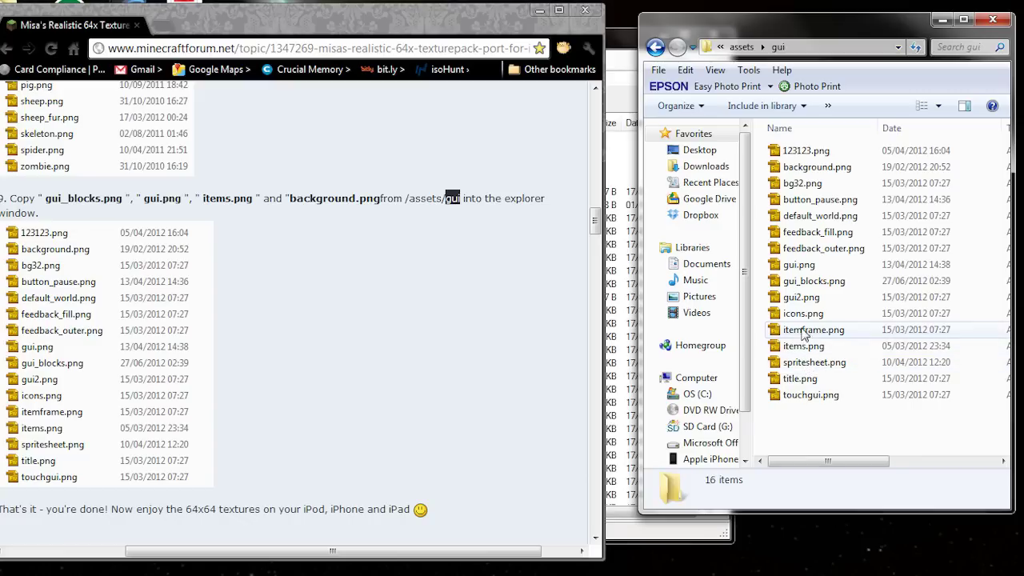
{"action": "left_click", "coordinate": [800, 283]}
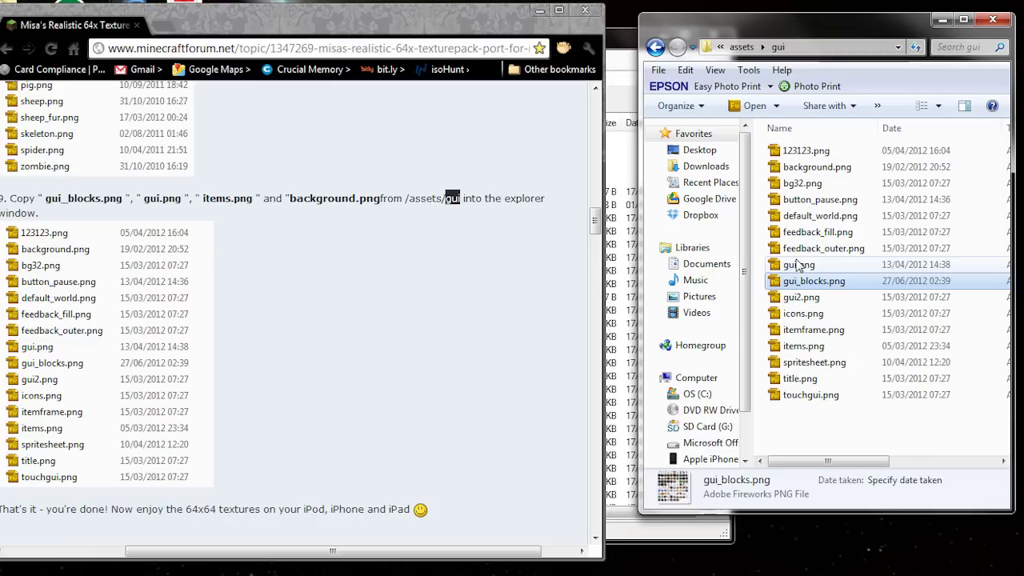
{"action": "left_click", "coordinate": [800, 264], "text": "ctrl"}
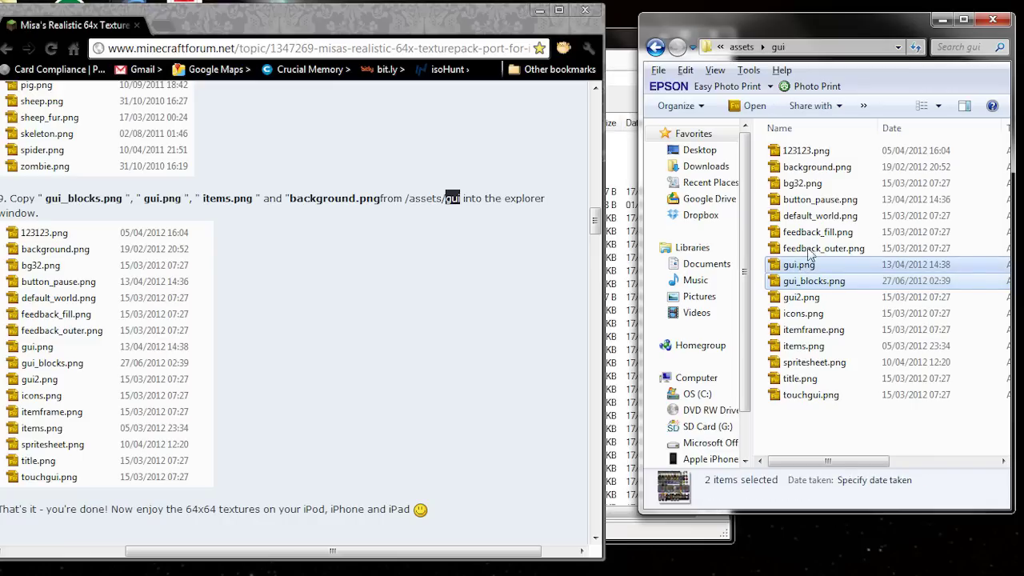
{"action": "left_click", "coordinate": [822, 170], "text": "ctrl"}
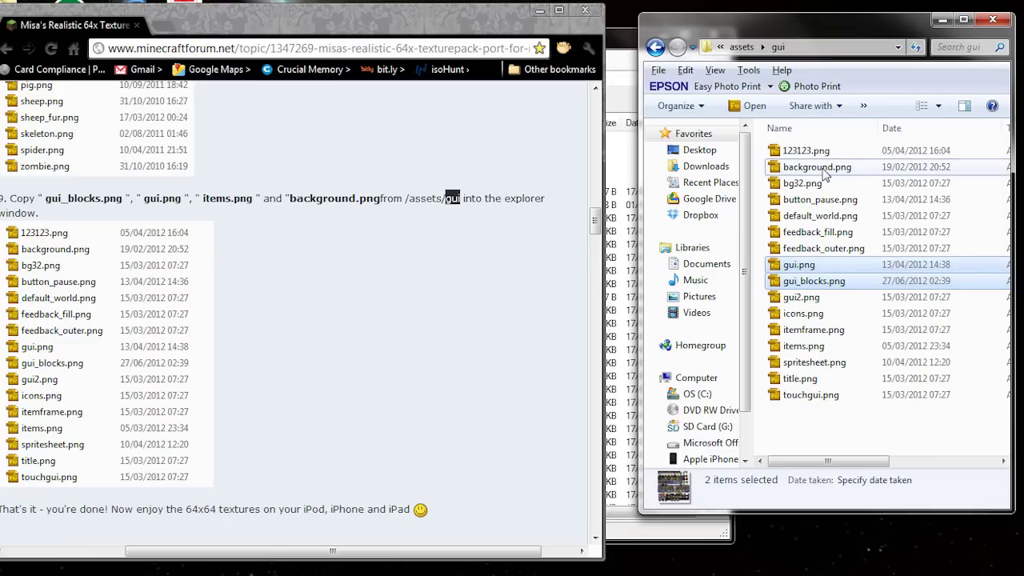
{"action": "left_click", "coordinate": [804, 345], "text": "ctrl"}
Copy background.png, gui.png, gui_blocks.png and items.png into minecraftpe.app, confirming all four replacements
{"action": "left_click", "coordinate": [628, 45]}
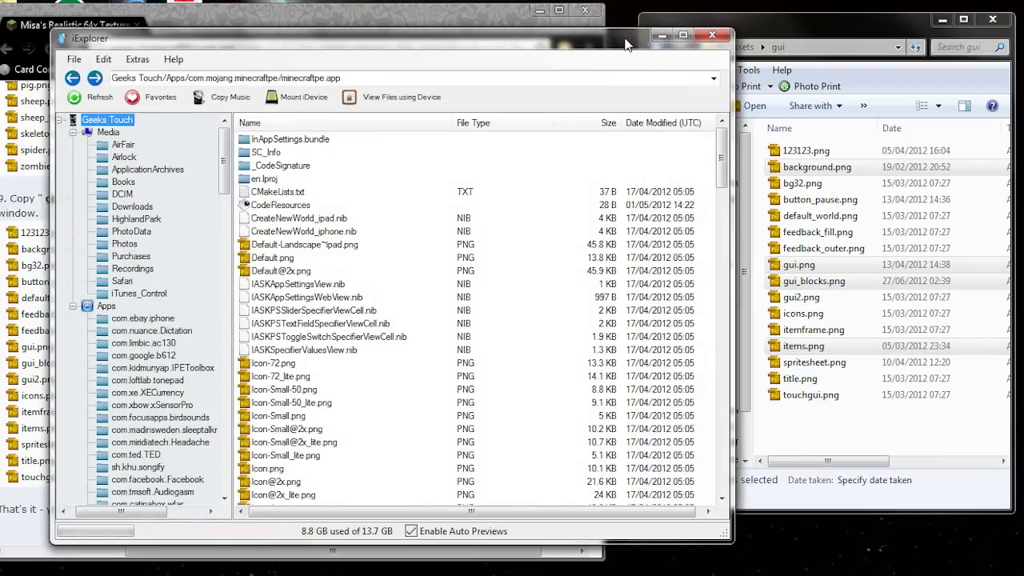
{"action": "left_click_drag", "start_coordinate": [815, 166], "coordinate": [512, 284]}
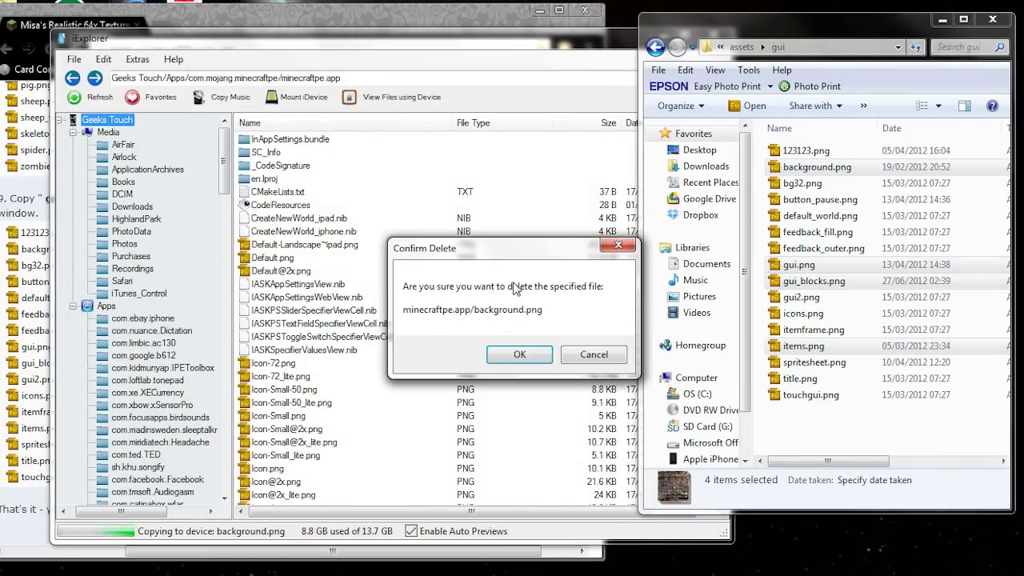
{"action": "left_click", "coordinate": [529, 354]}
{"action": "left_click", "coordinate": [530, 354]}
{"action": "left_click", "coordinate": [530, 354]}
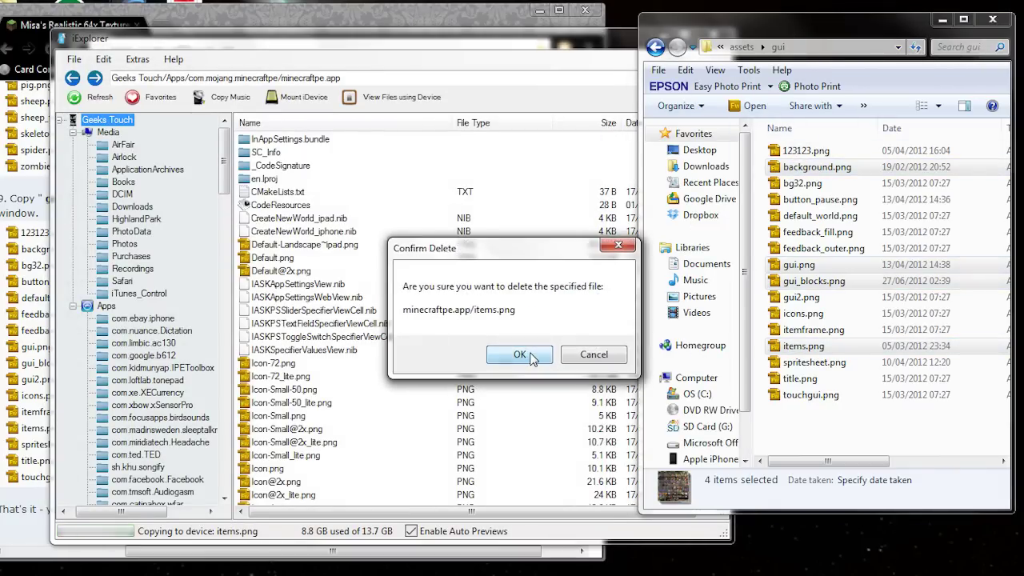
{"action": "left_click", "coordinate": [530, 355]}
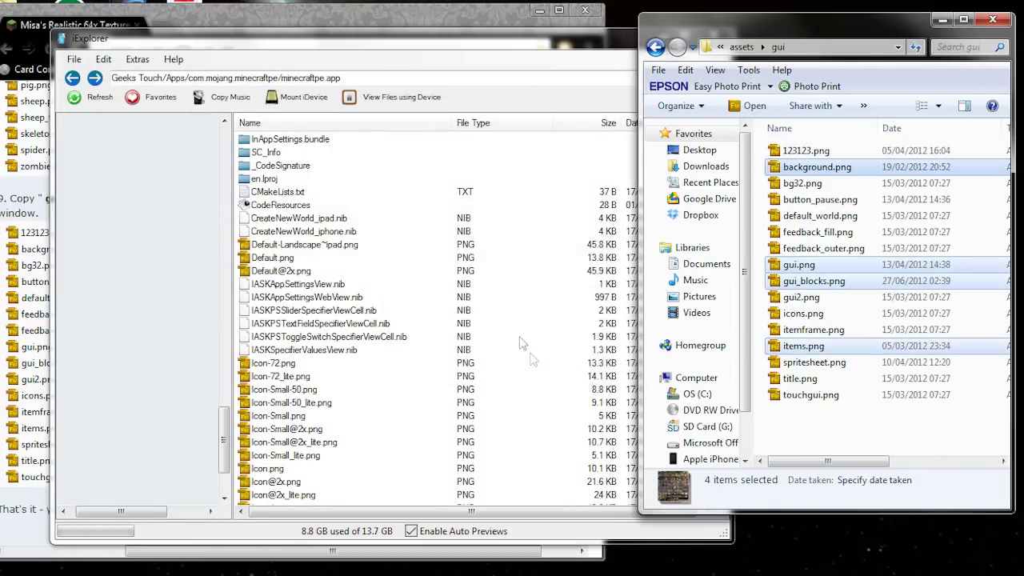
{"action": "left_click", "coordinate": [391, 14]}
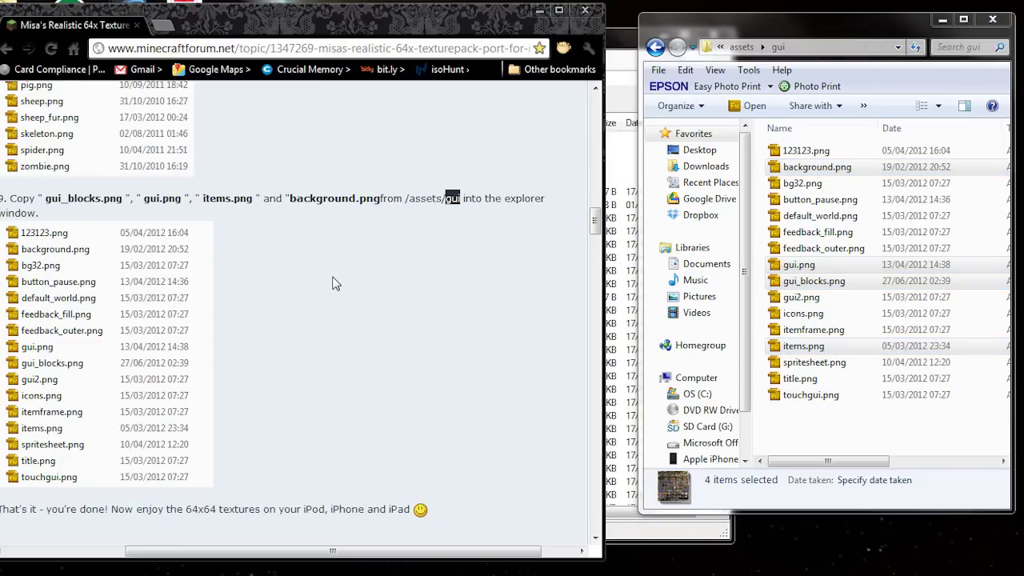
Read the tutorial down to the Android 4.0 and Known Bugs notes
{"action": "scroll", "coordinate": [335, 283], "scroll_direction": "down", "scroll_amount": 1}
{"action": "scroll", "coordinate": [335, 283], "scroll_direction": "down", "scroll_amount": 1}
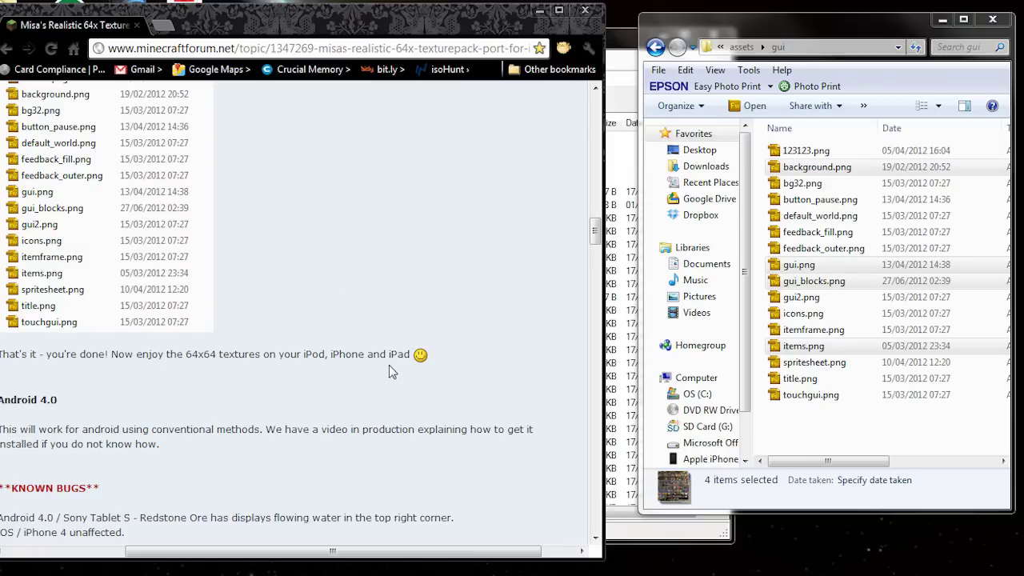
{"action": "scroll", "coordinate": [389, 364], "scroll_direction": "down", "scroll_amount": 1}
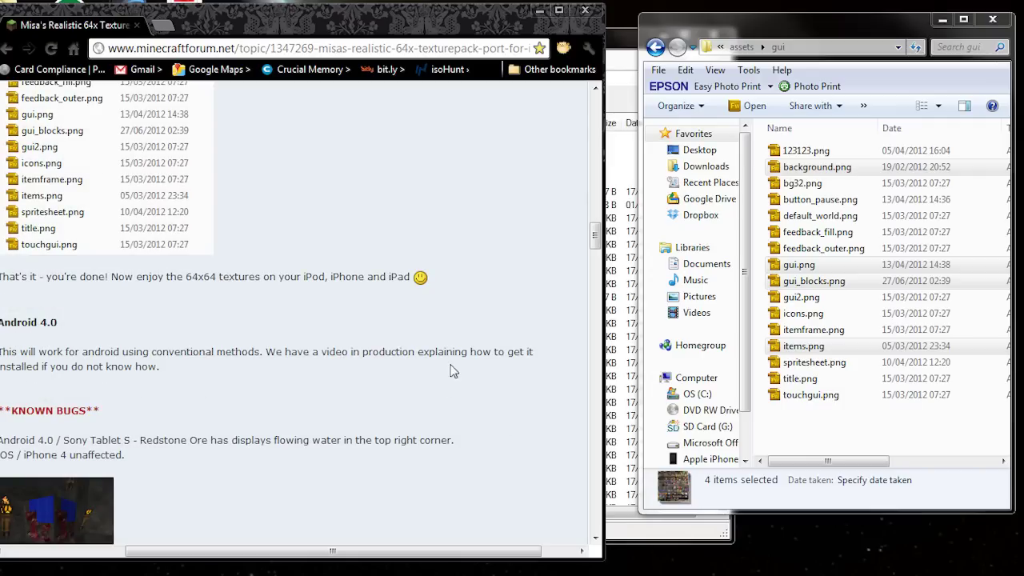
Hide the Explorer window and bring the iExplorer minecraftpe.app listing forward
{"action": "left_click", "coordinate": [755, 30]}
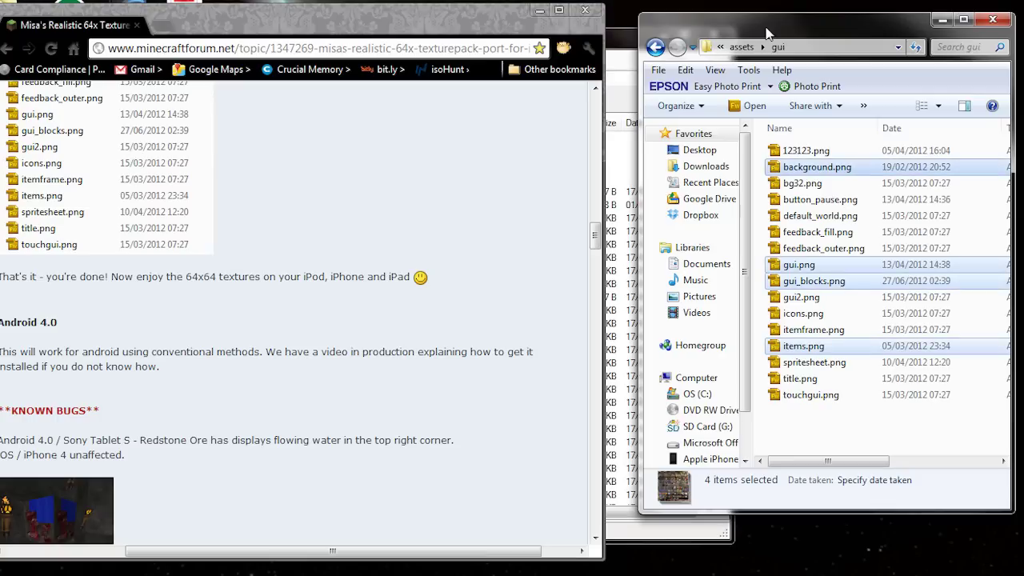
{"action": "left_click", "coordinate": [942, 19]}
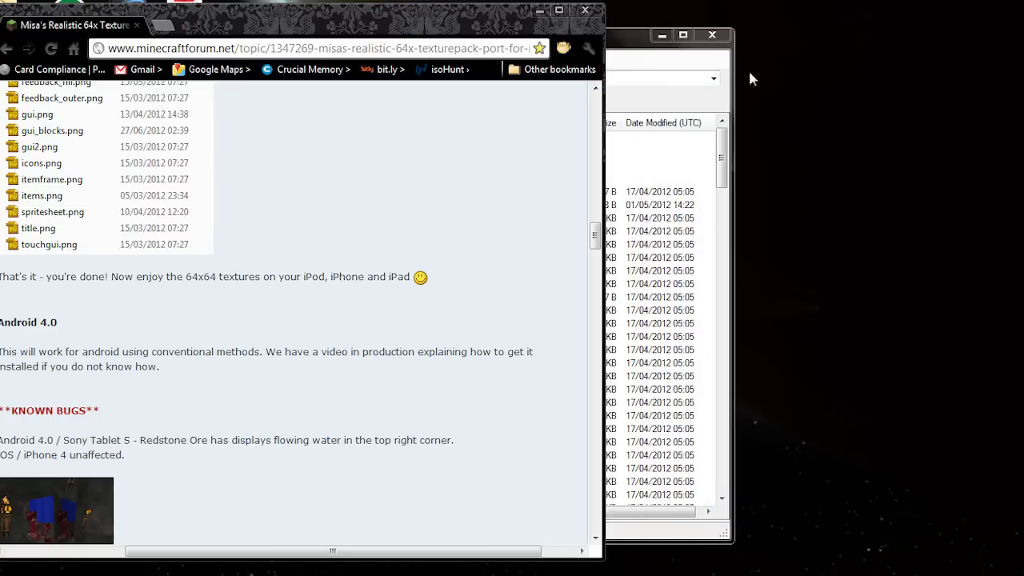
{"action": "left_click", "coordinate": [625, 50]}
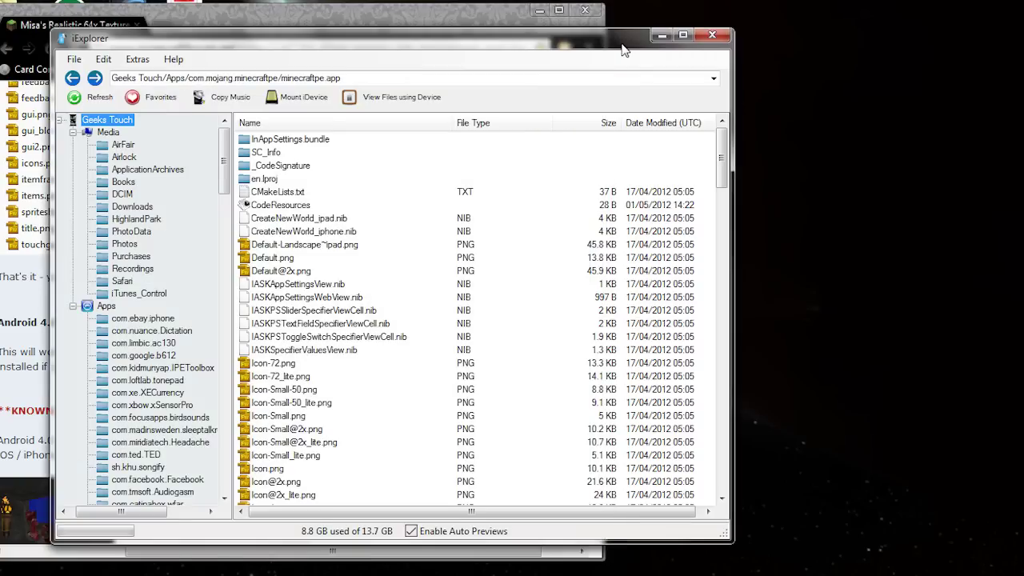
Close iExplorer and scroll the tutorial back up to the iOS screenshots
{"action": "left_click", "coordinate": [717, 40]}
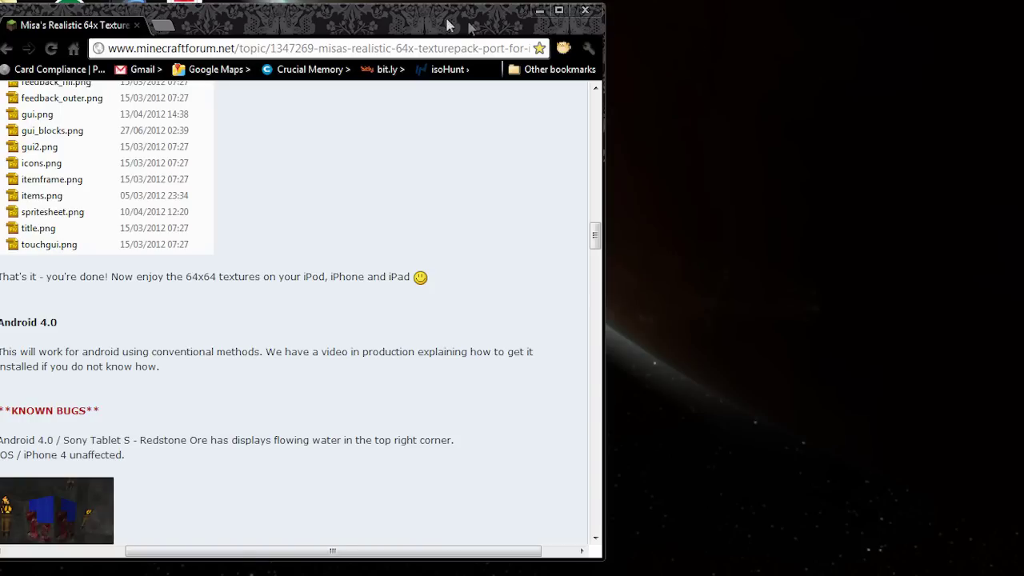
{"action": "left_click_drag", "start_coordinate": [448, 25], "coordinate": [707, 22]}
{"action": "scroll", "coordinate": [864, 206], "scroll_direction": "up", "scroll_amount": 3}
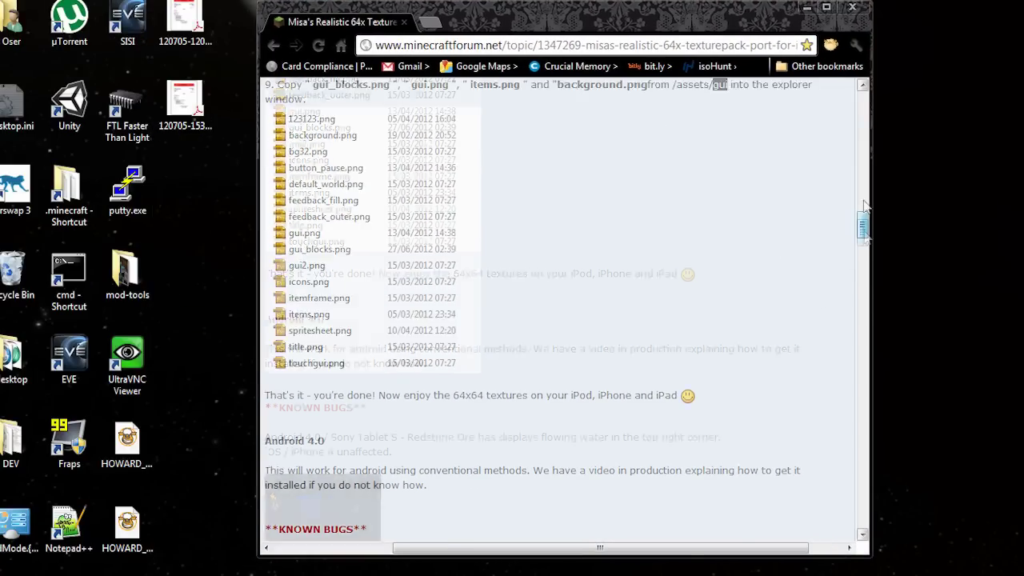
{"action": "scroll", "coordinate": [864, 206], "scroll_direction": "up", "scroll_amount": 5}
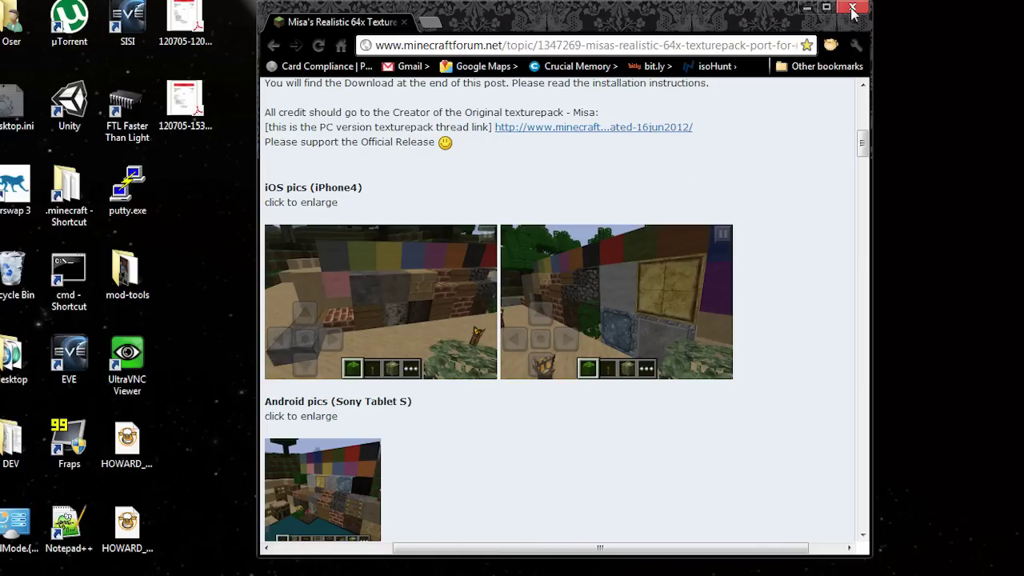
View the second iPhone screenshot, 004.png, full size in a widened browser window
{"action": "left_click", "coordinate": [613, 269]}
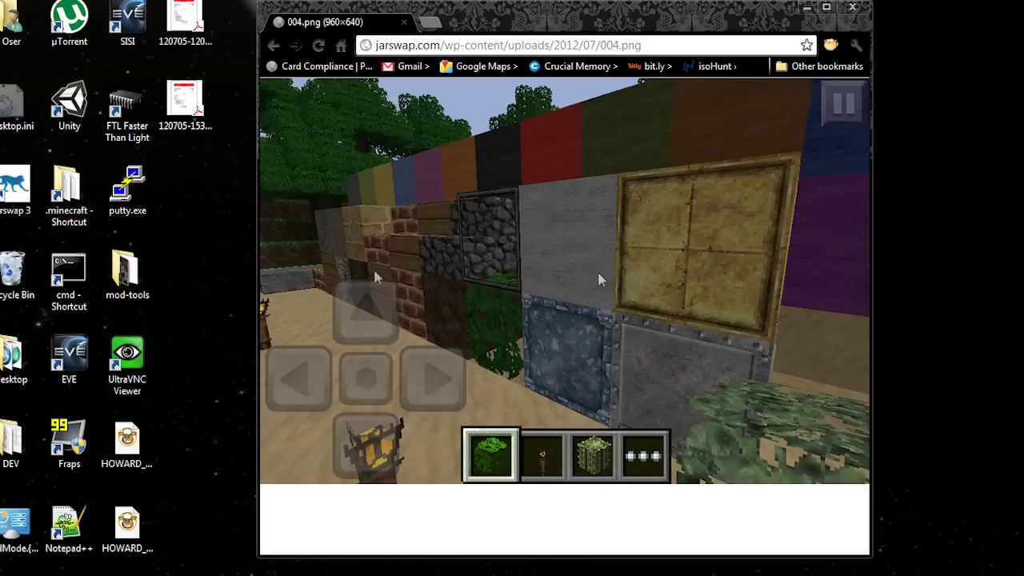
{"action": "left_click_drag", "start_coordinate": [256, 277], "coordinate": [120, 272]}
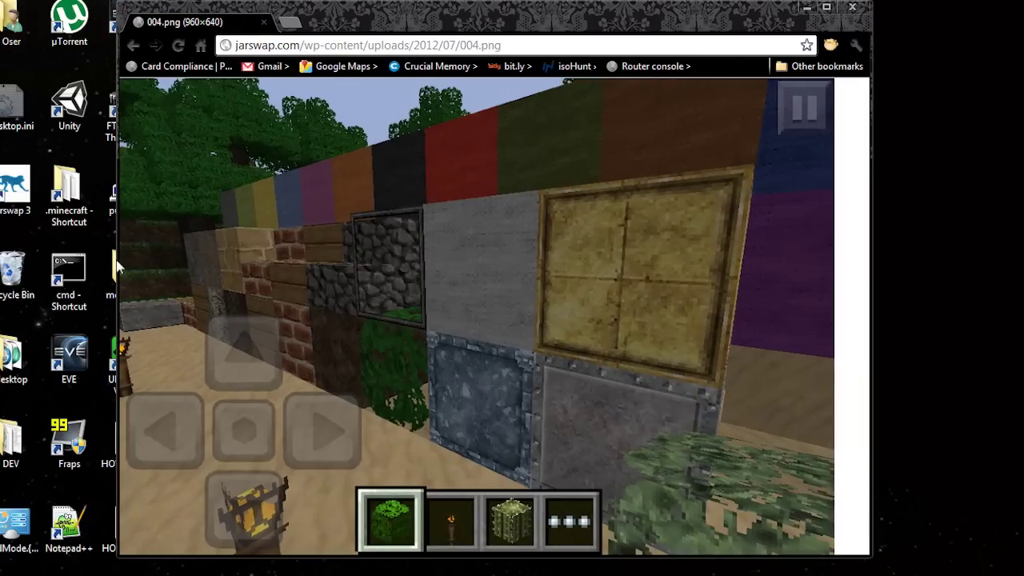